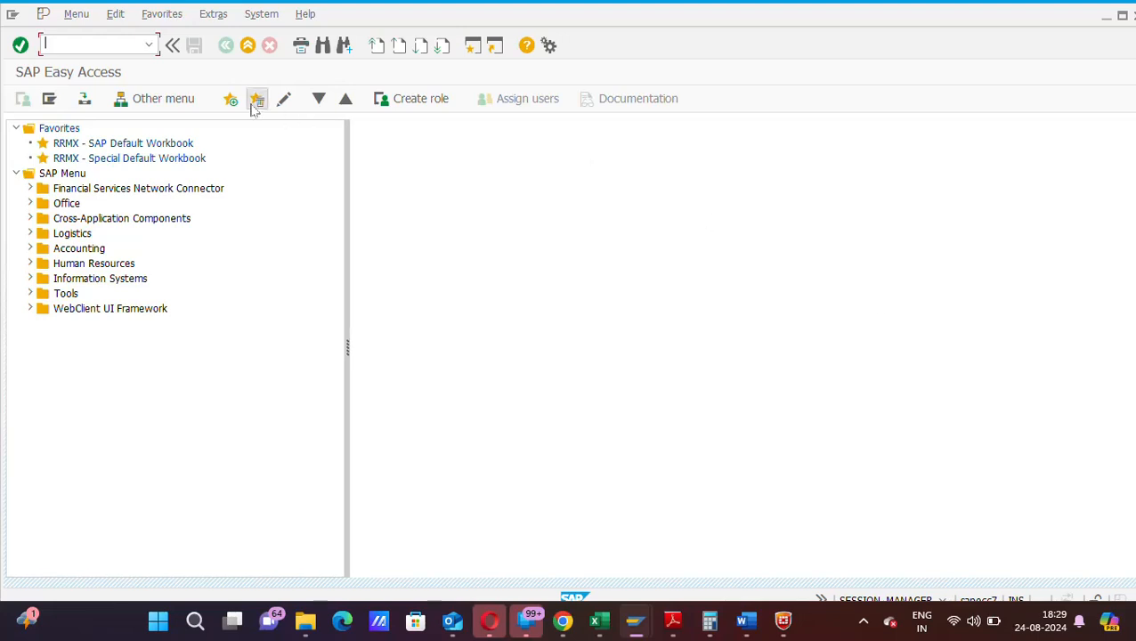
# - Open the Vendor Line Item Display with transaction /nfbl1n
pyautogui.click(152, 49)
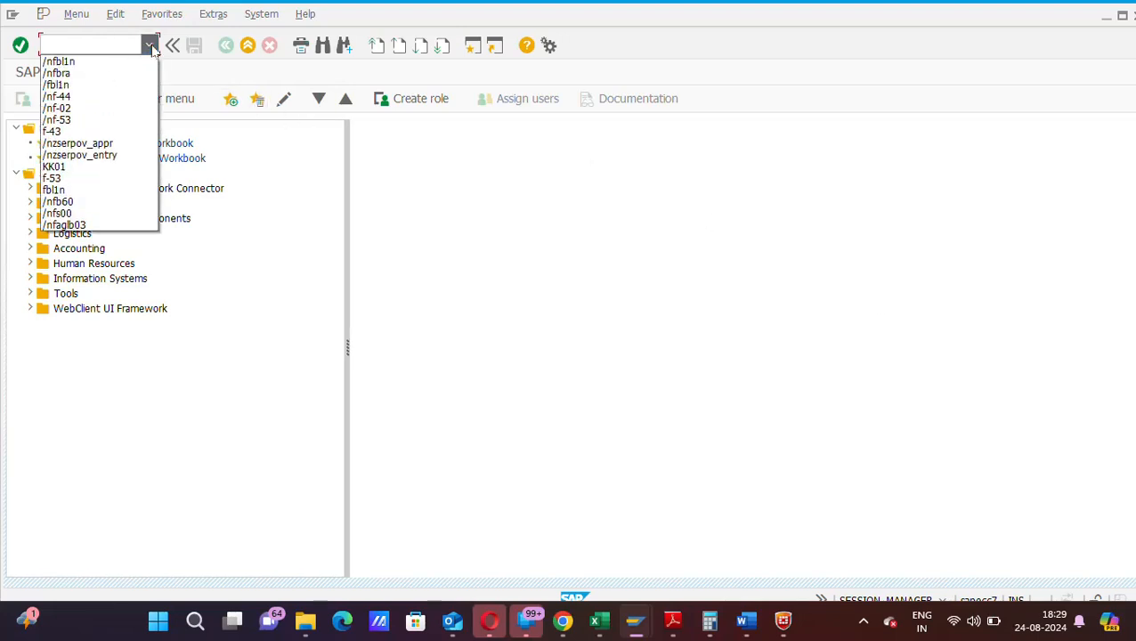
pyautogui.click(55, 59)
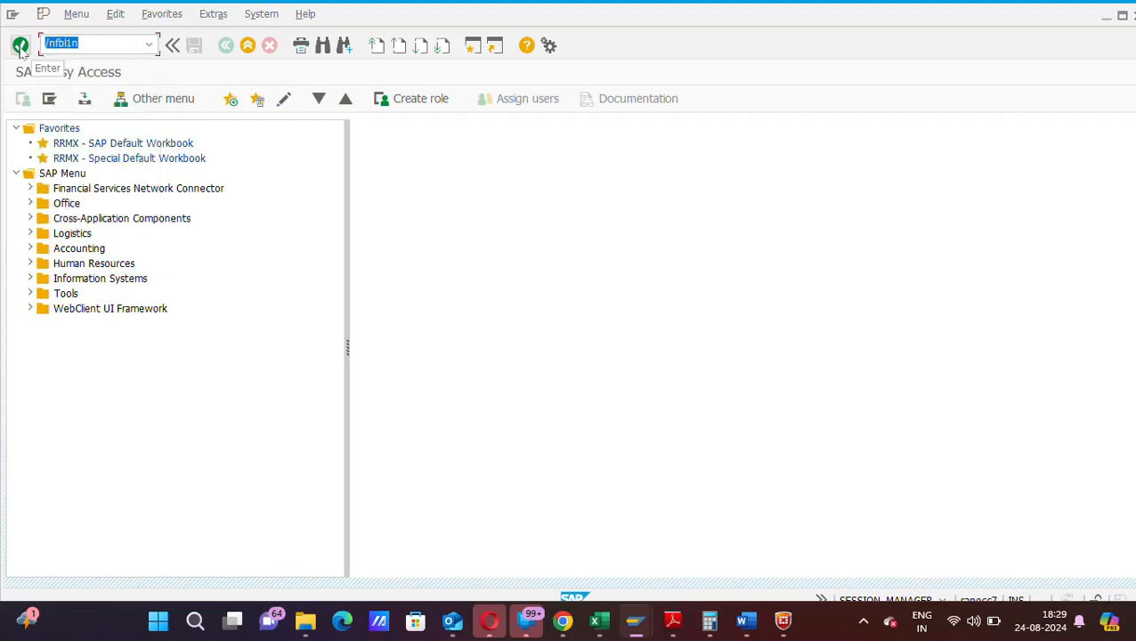
pyautogui.click(19, 45)
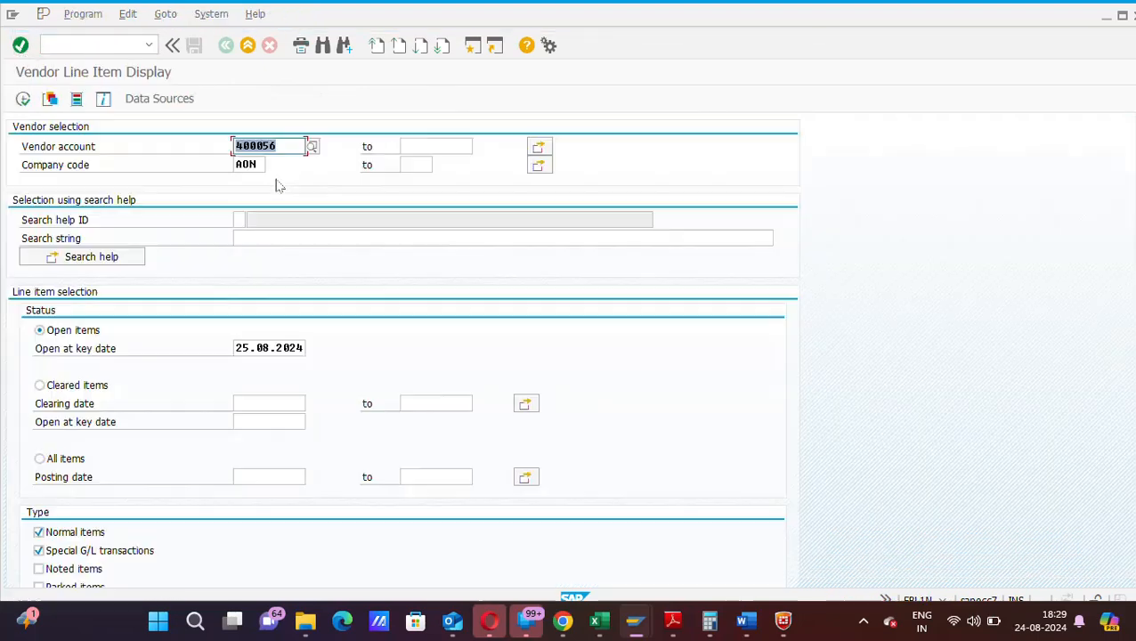
# - List the open items of the Dell vendor account in company code AON and examine invoice 19025 and advance payment 15025
pyautogui.click(282, 146)
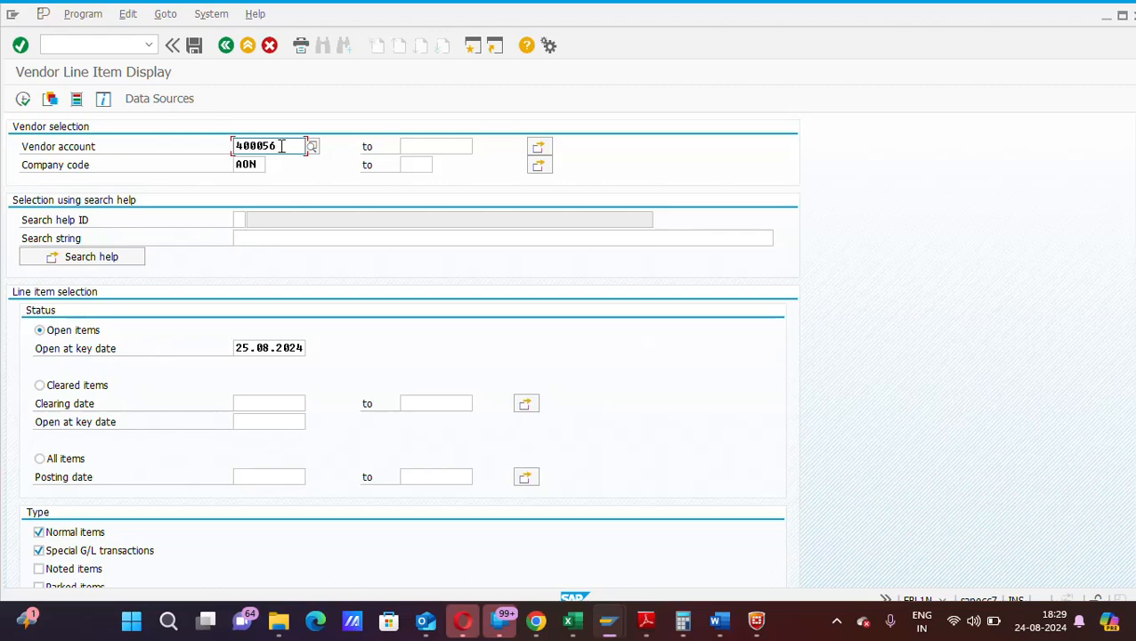
pyautogui.click(261, 164)
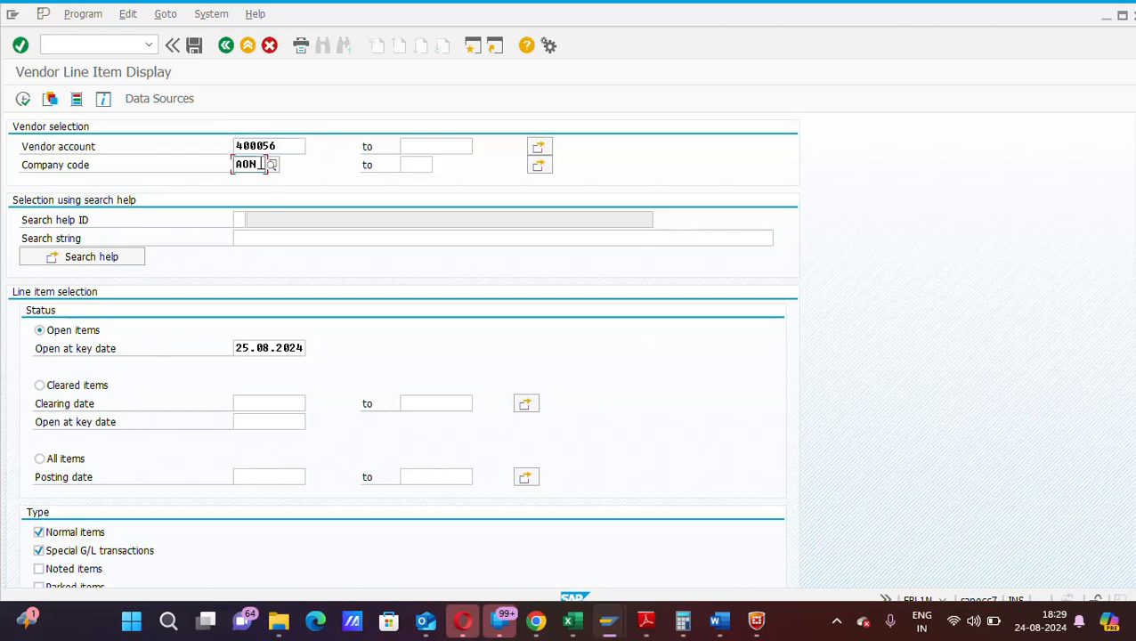
pyautogui.click(40, 332)
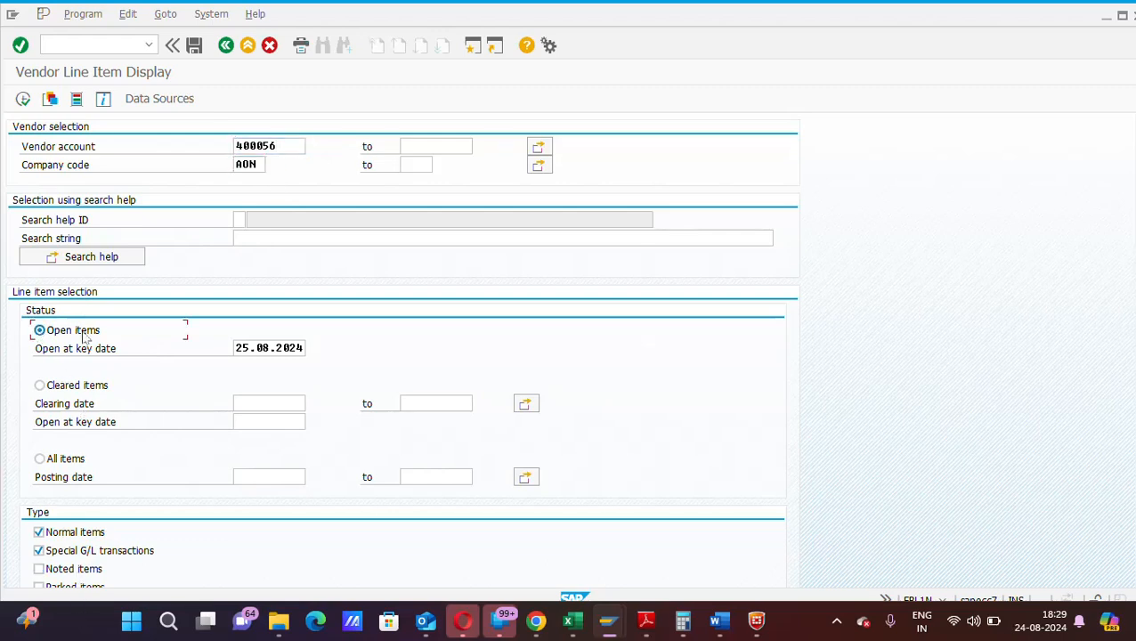
pyautogui.click(23, 98)
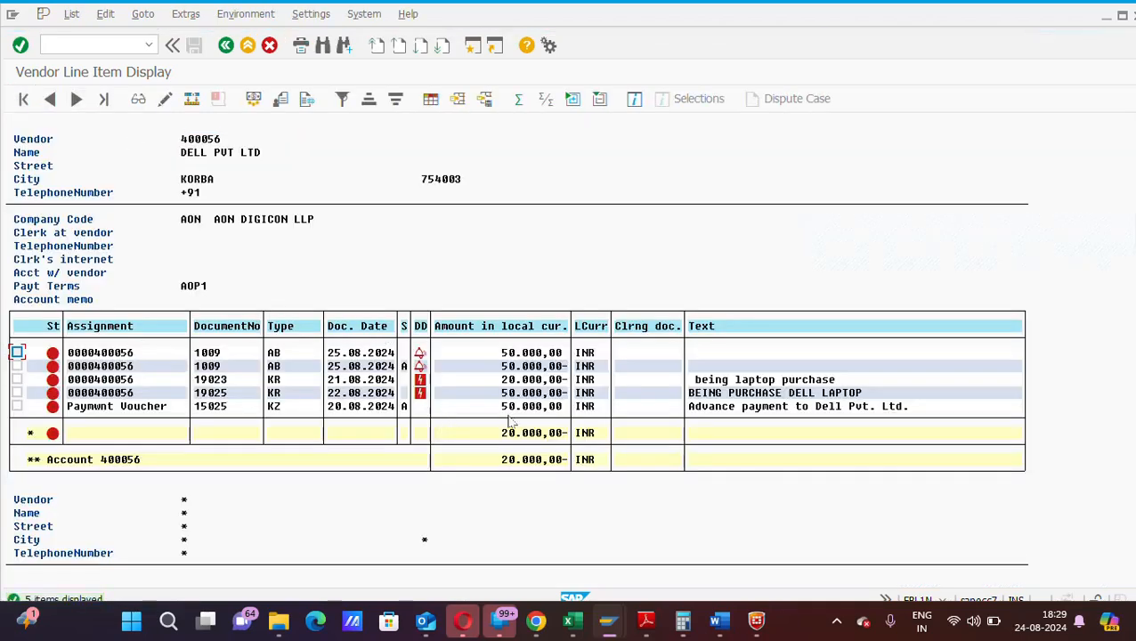
pyautogui.click(200, 396)
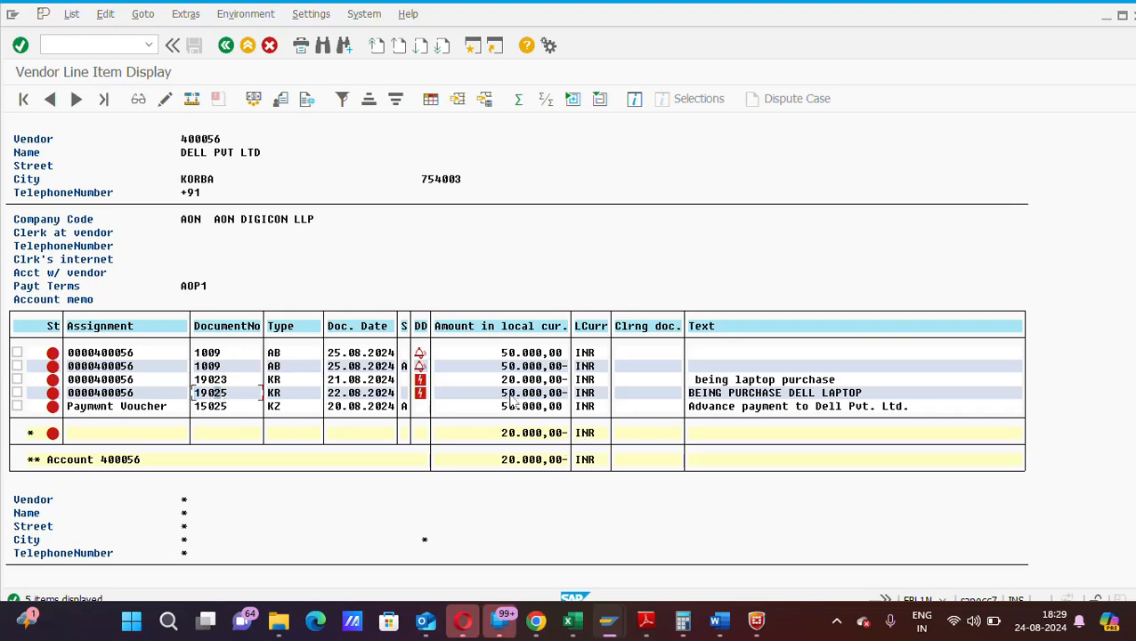
pyautogui.click(512, 394)
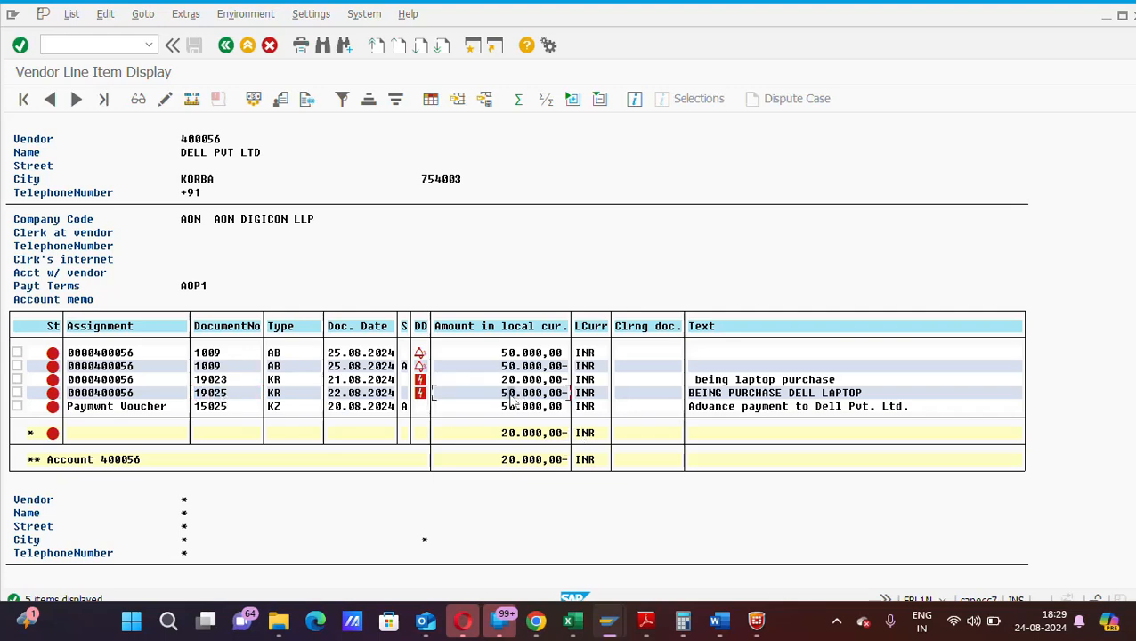
pyautogui.click(213, 407)
pyautogui.click(506, 408)
# - Start vendor clearing with /nf-44, entering the Dell vendor account, special G/L indicator A and Document Number as the additional selection
pyautogui.click(101, 45)
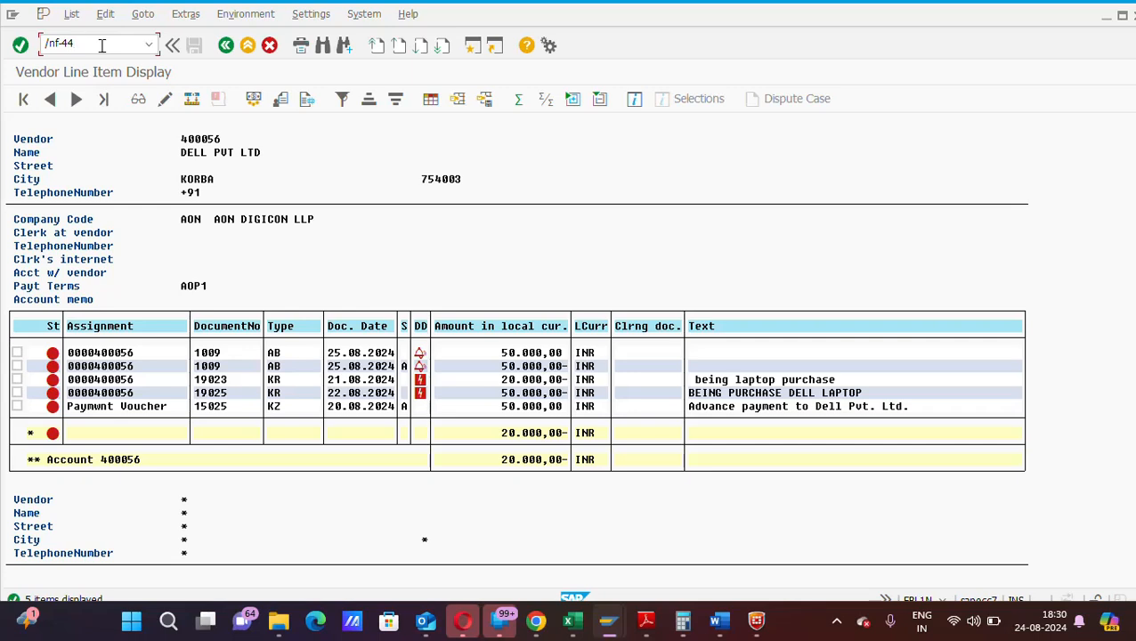
pyautogui.press('Return')
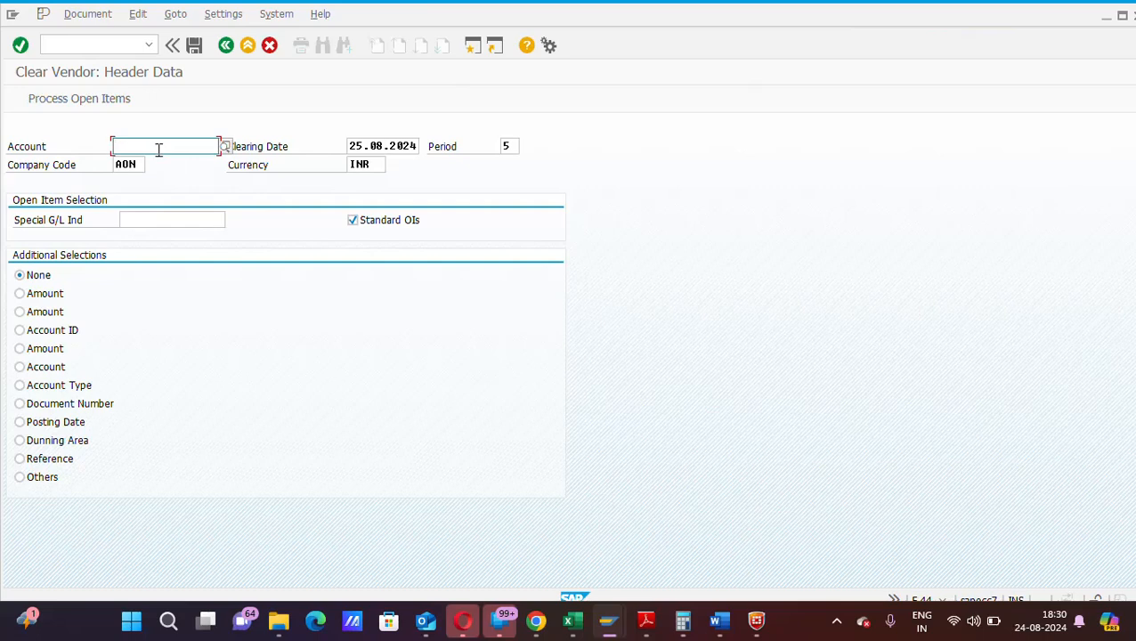
pyautogui.click(158, 148)
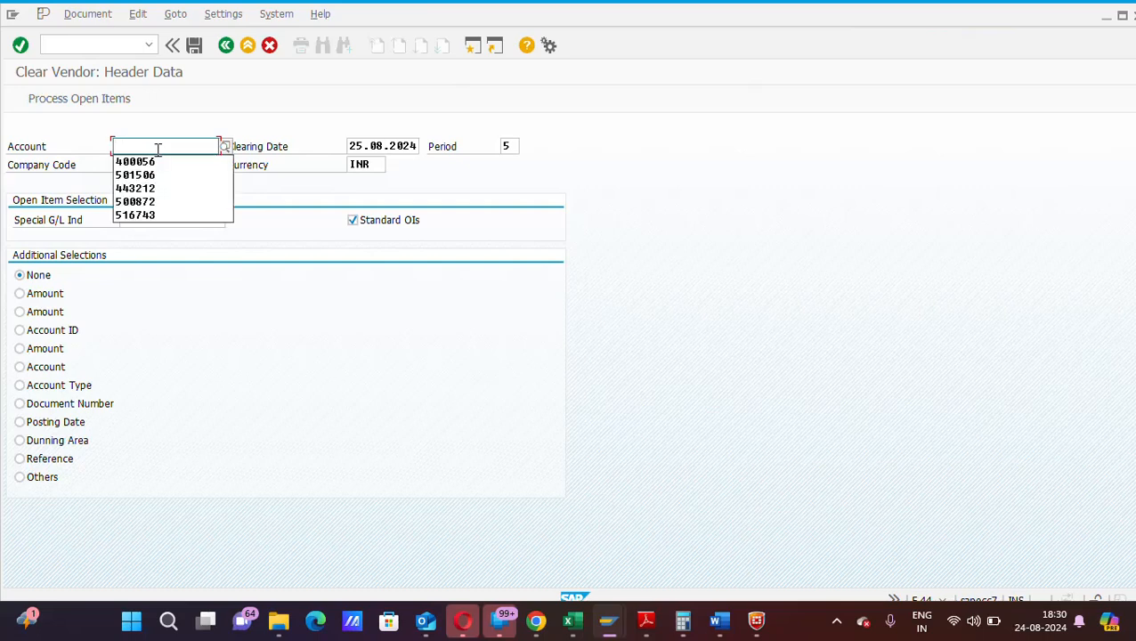
pyautogui.click(141, 163)
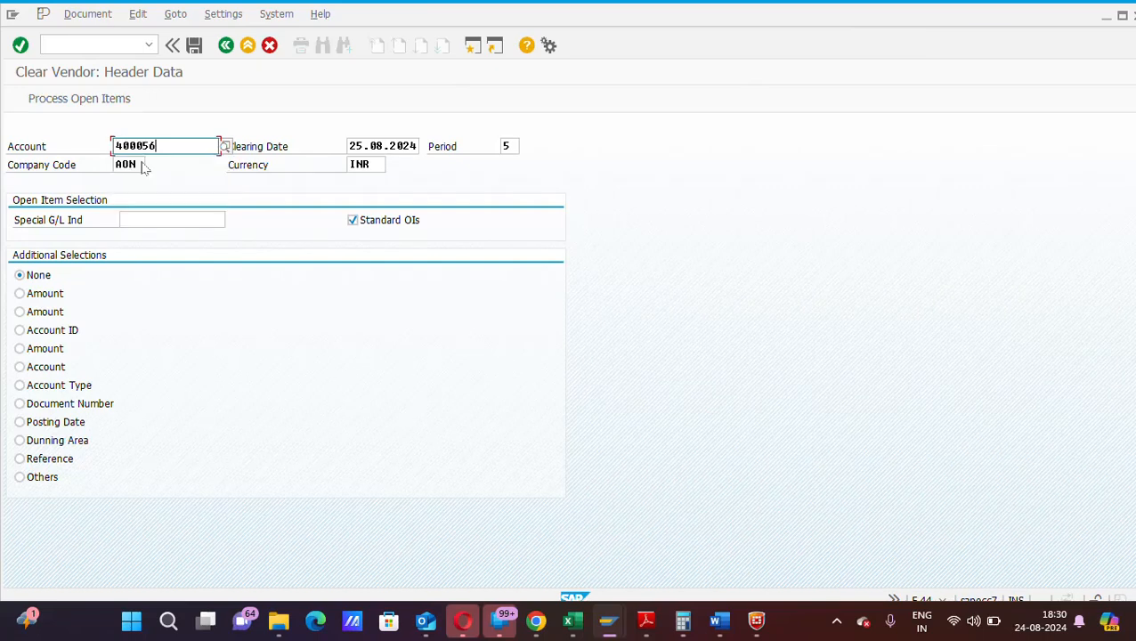
pyautogui.click(133, 219)
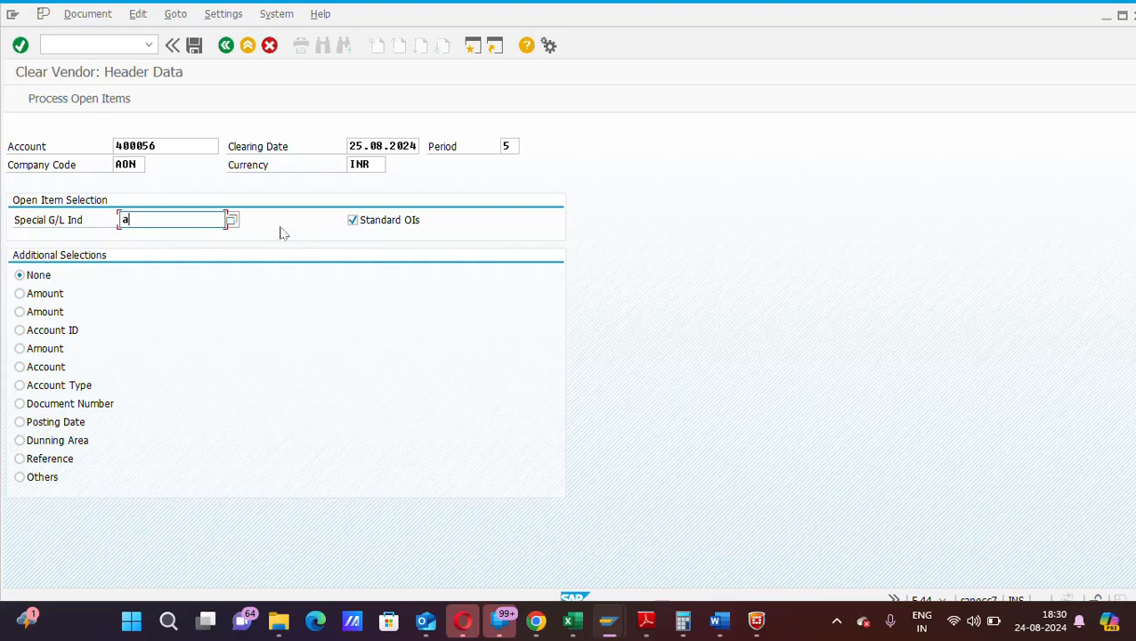
pyautogui.click(19, 404)
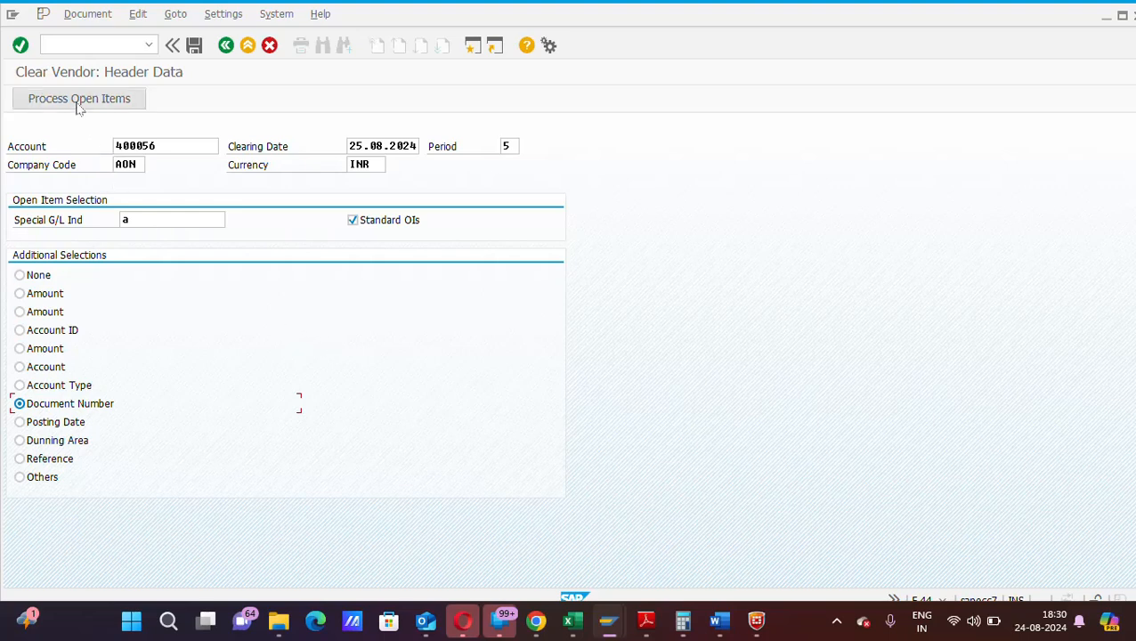
# - Open a second session with the Vendor Line Item Display and list the open items of the same vendor
pyautogui.press('F10')
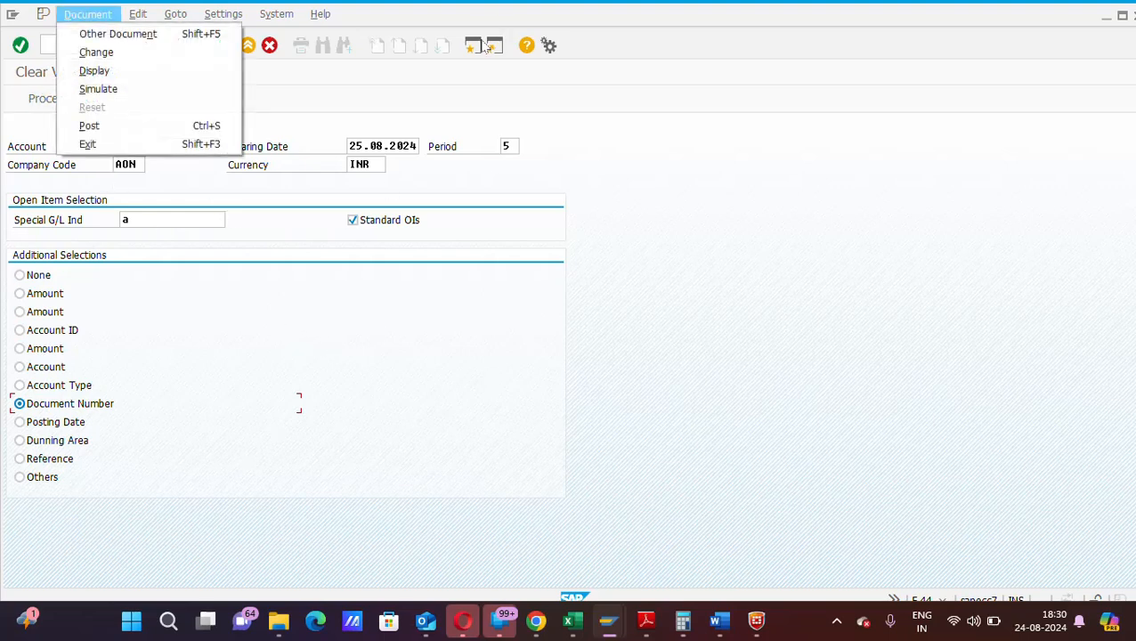
pyautogui.click(479, 46)
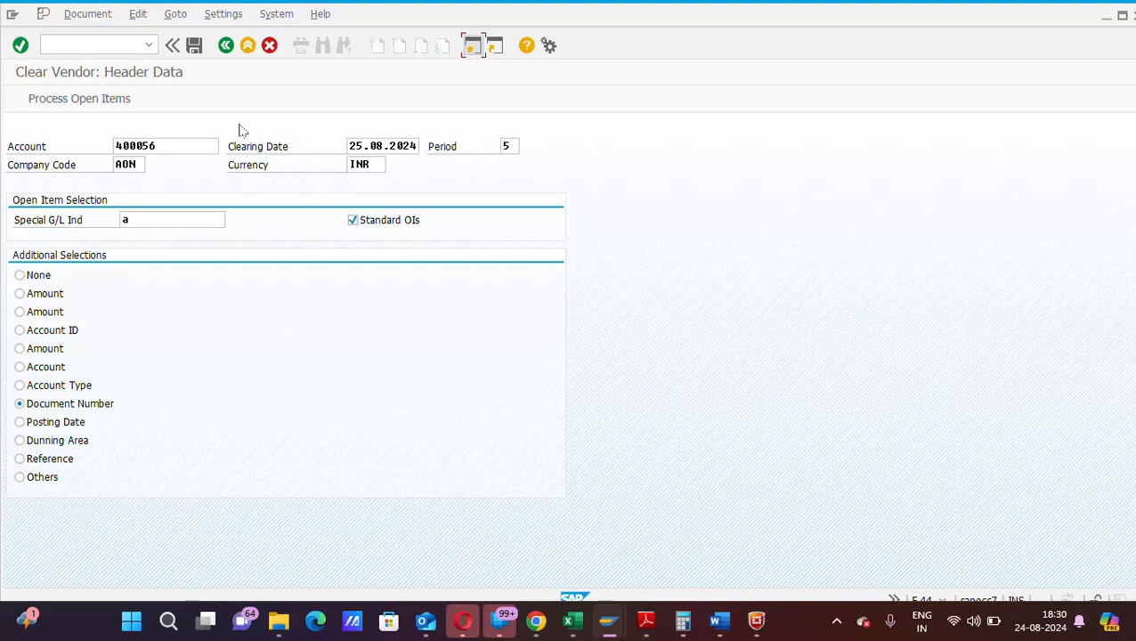
pyautogui.click(148, 44)
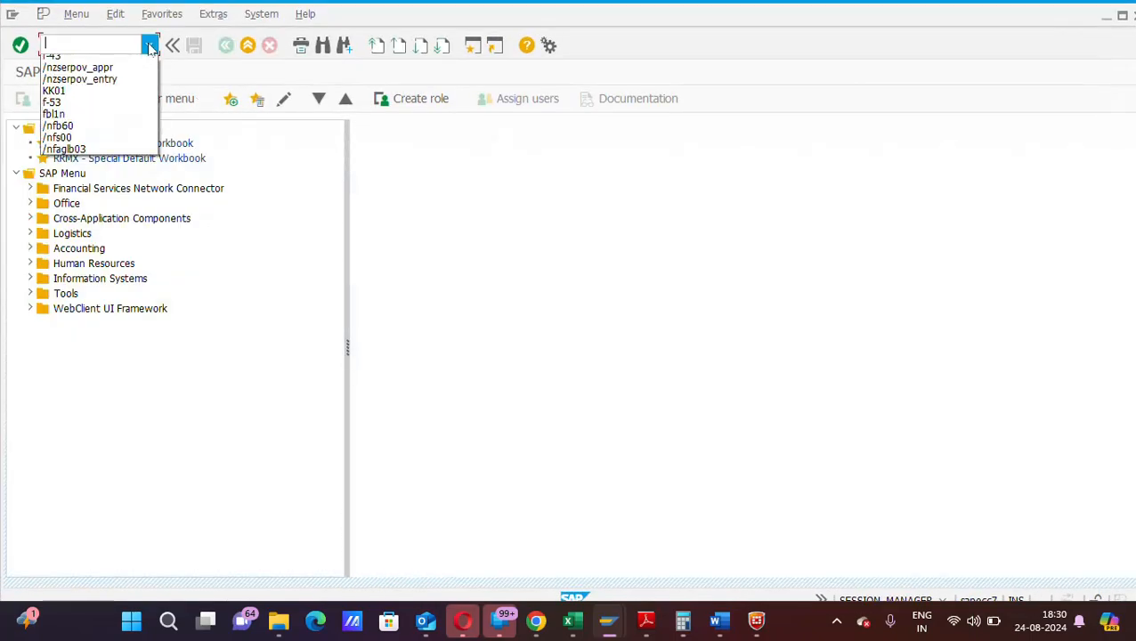
pyautogui.click(64, 74)
pyautogui.click(20, 45)
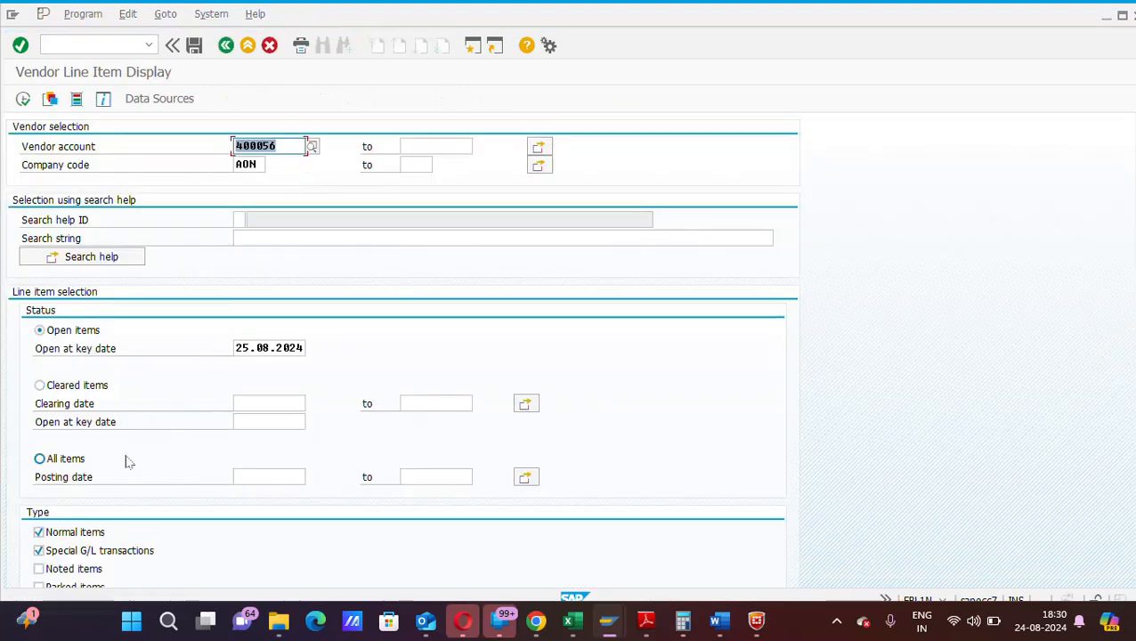
pyautogui.click(23, 99)
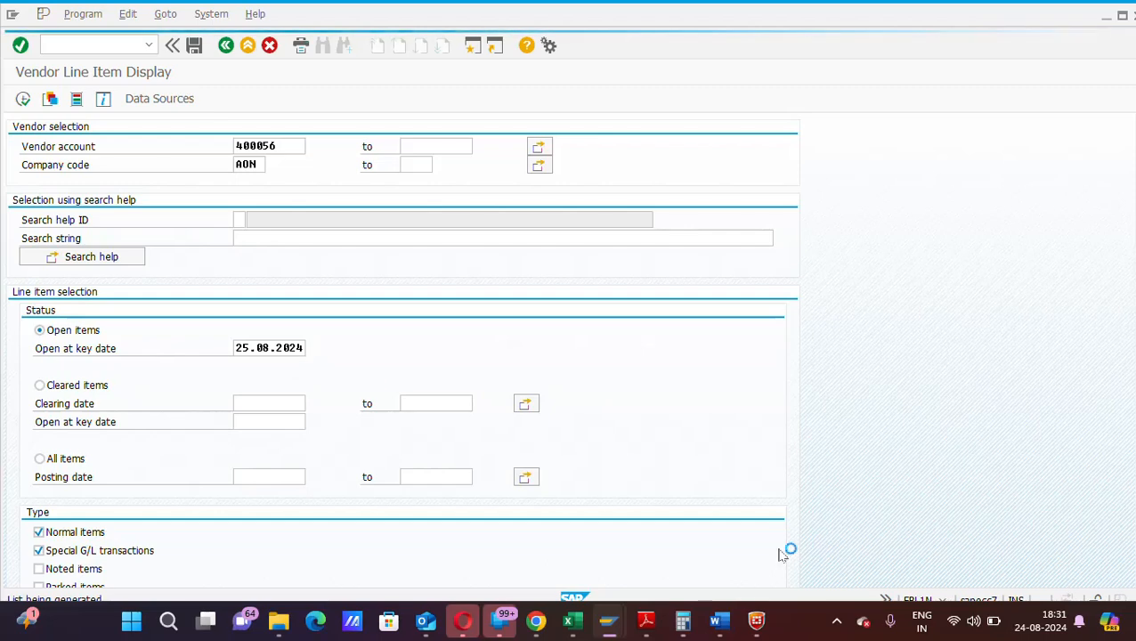
pyautogui.click(836, 628)
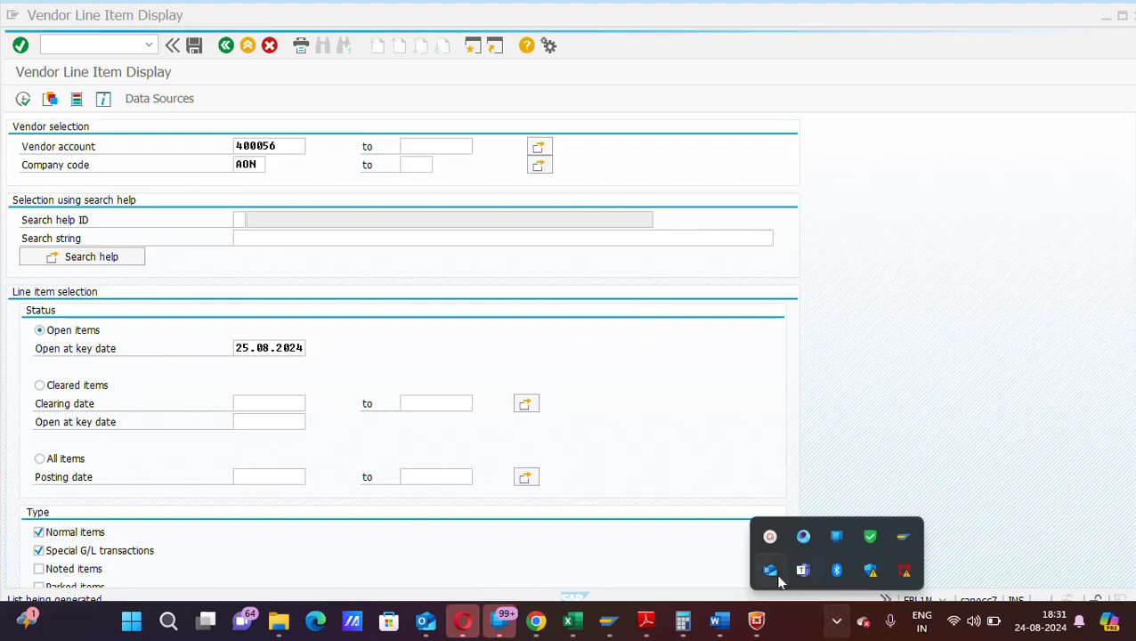
pyautogui.moveTo(769, 538)
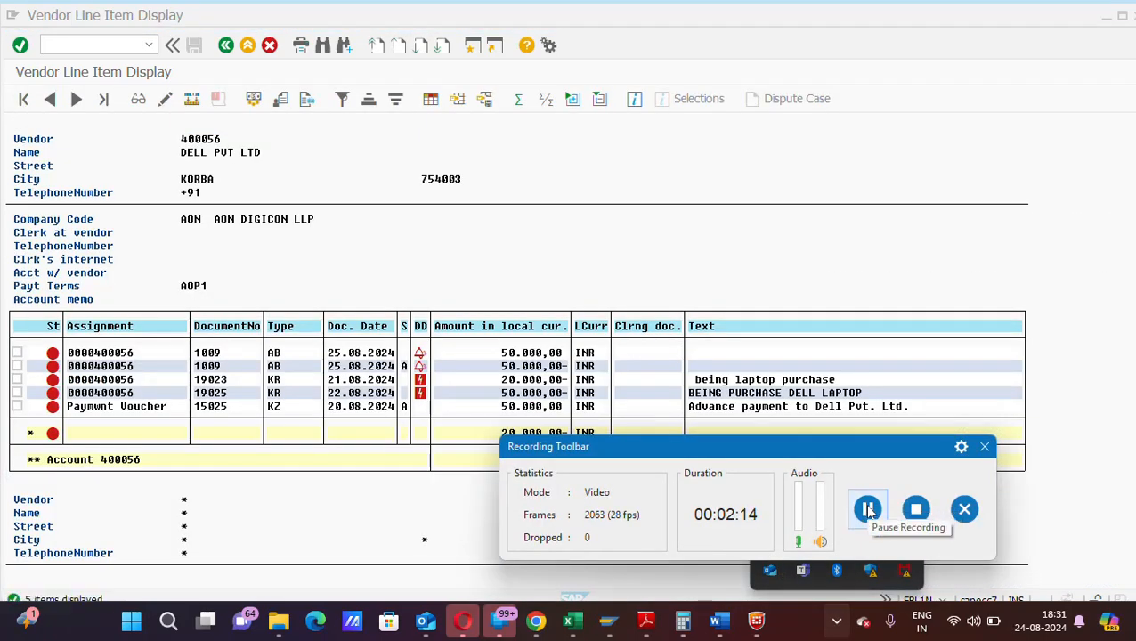
pyautogui.click(374, 454)
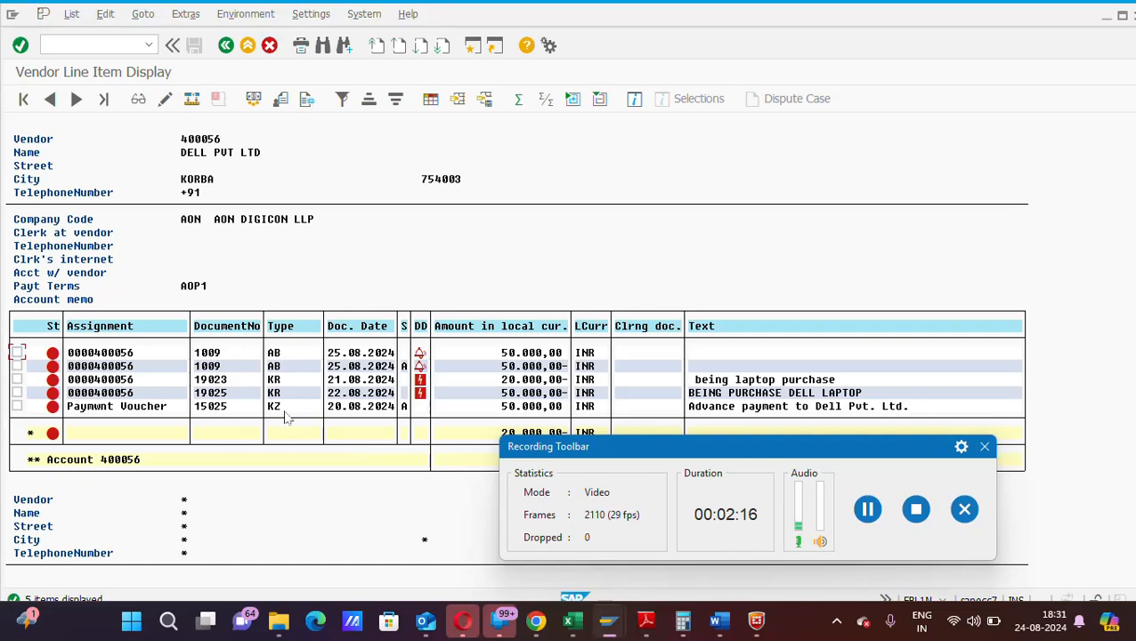
pyautogui.click(986, 447)
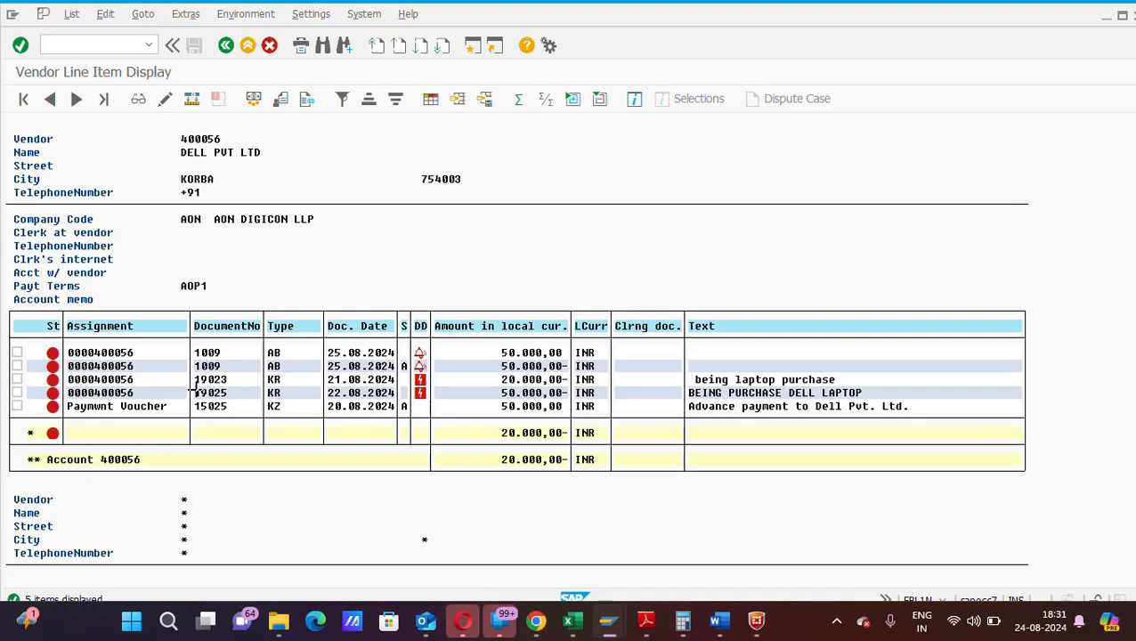
# - Copy document numbers 19025 and 15025 from the line item list into the vendor clearing criteria and process those open items
pyautogui.moveTo(193, 390); pyautogui.dragTo(234, 409)
pyautogui.hotkey('ctrl', 'c')
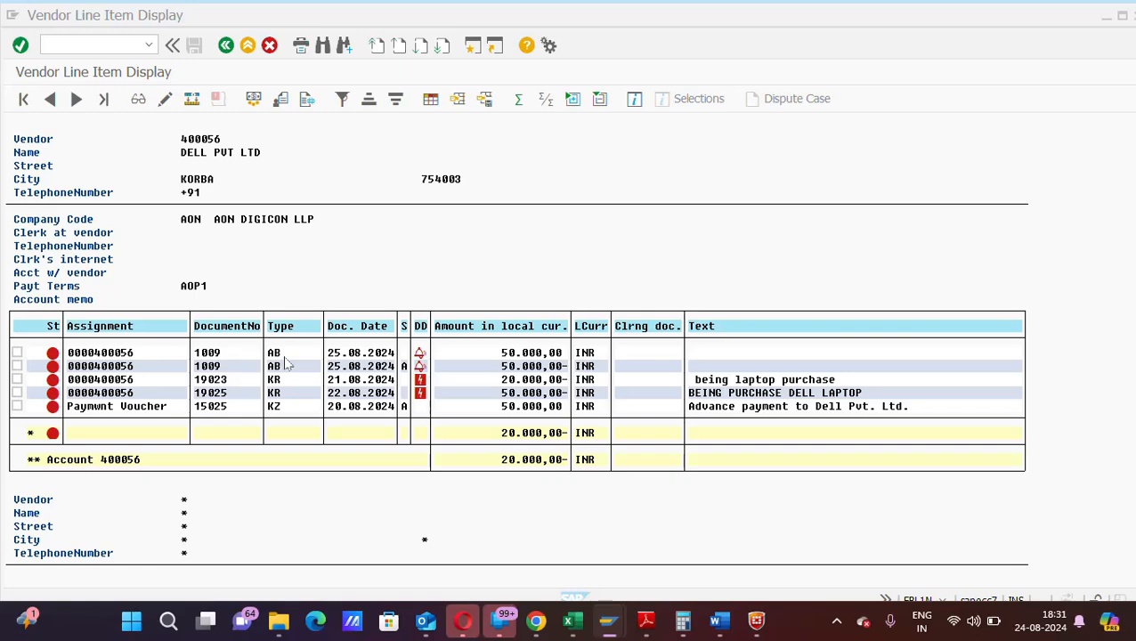
pyautogui.hotkey('alt', 'Tab')
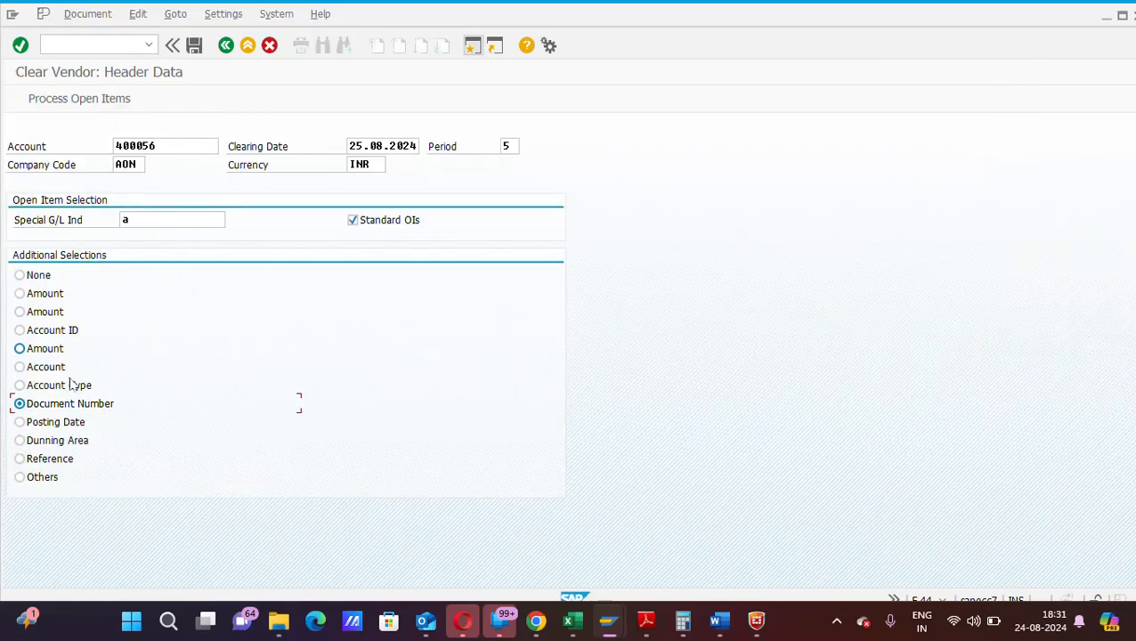
pyautogui.click(35, 97)
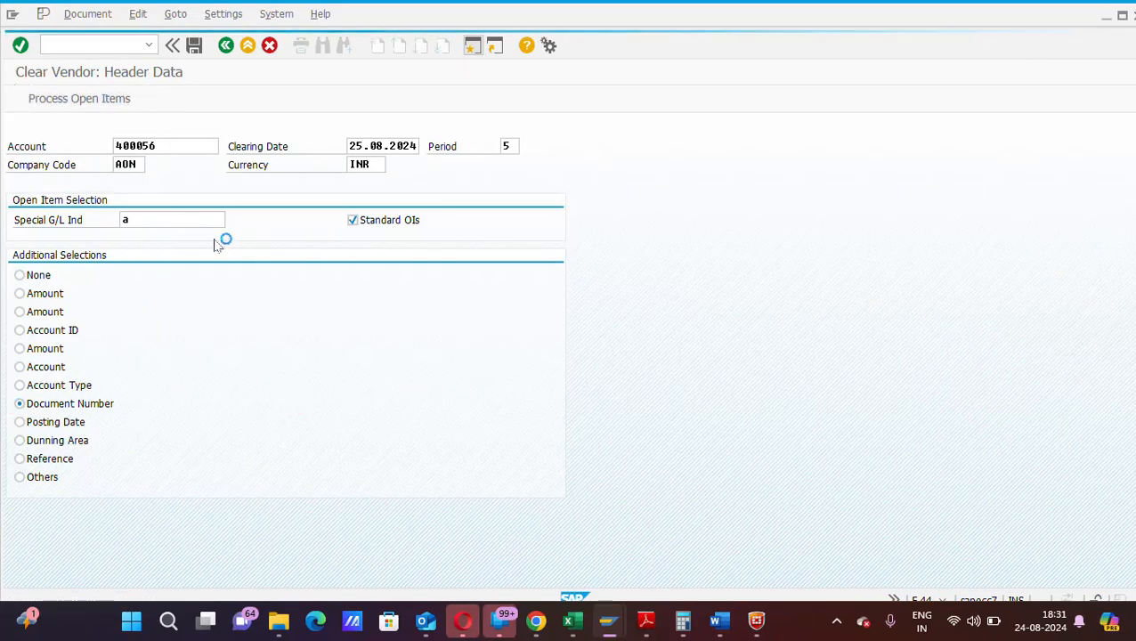
pyautogui.hotkey('ctrl', 'v')
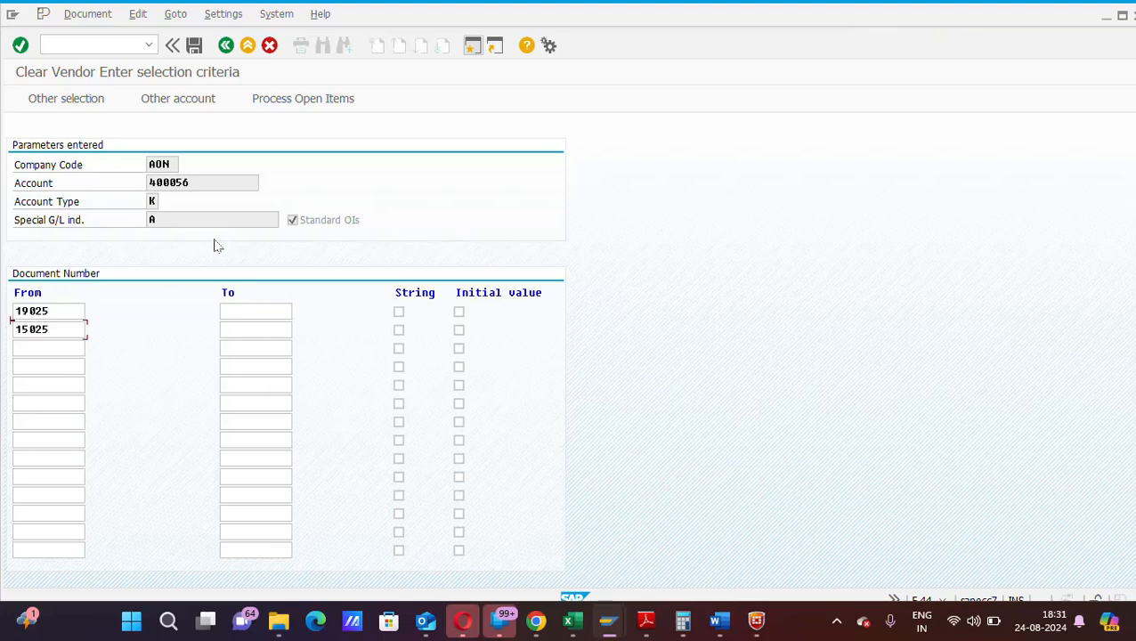
pyautogui.click(323, 100)
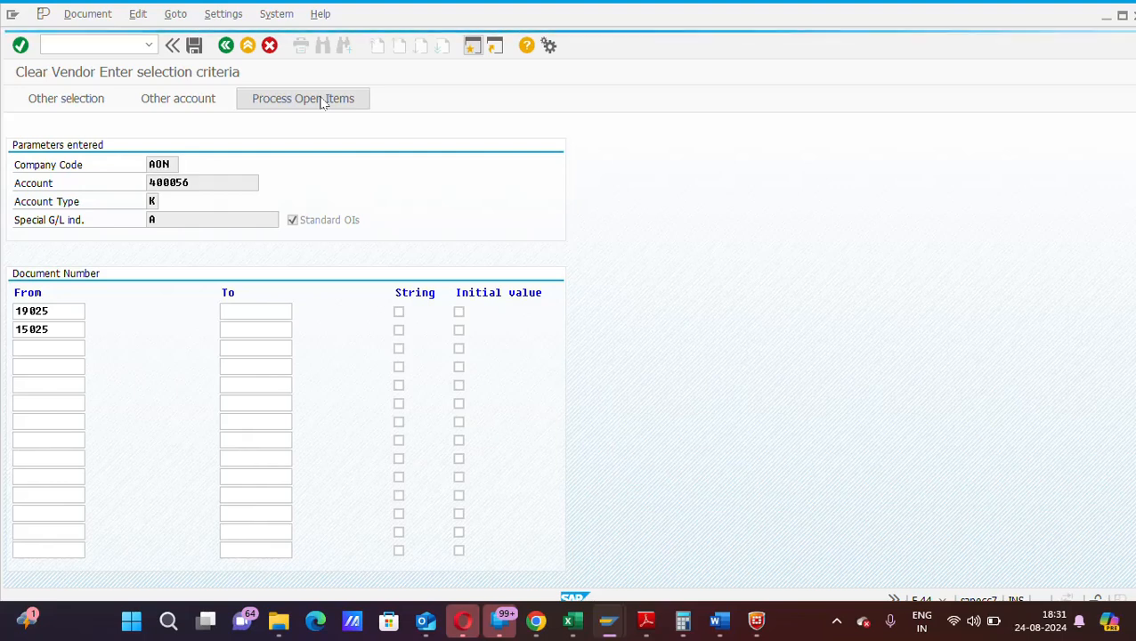
# - Check the gross amounts of the two selected items and the entered, assigned and not assigned amounts
pyautogui.click(837, 627)
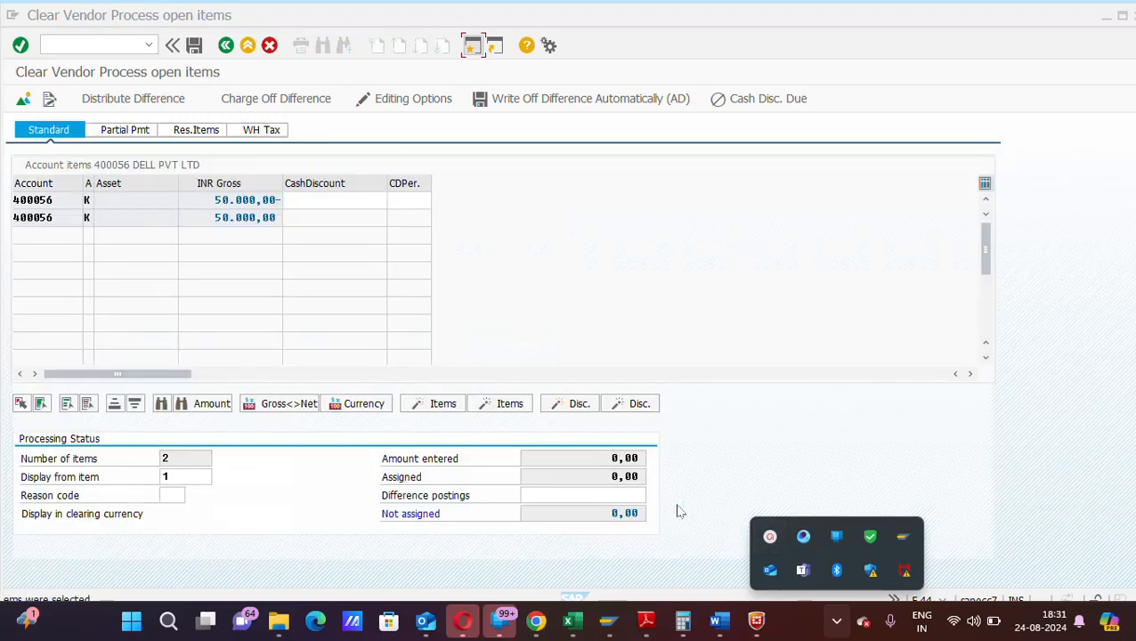
pyautogui.click(671, 488)
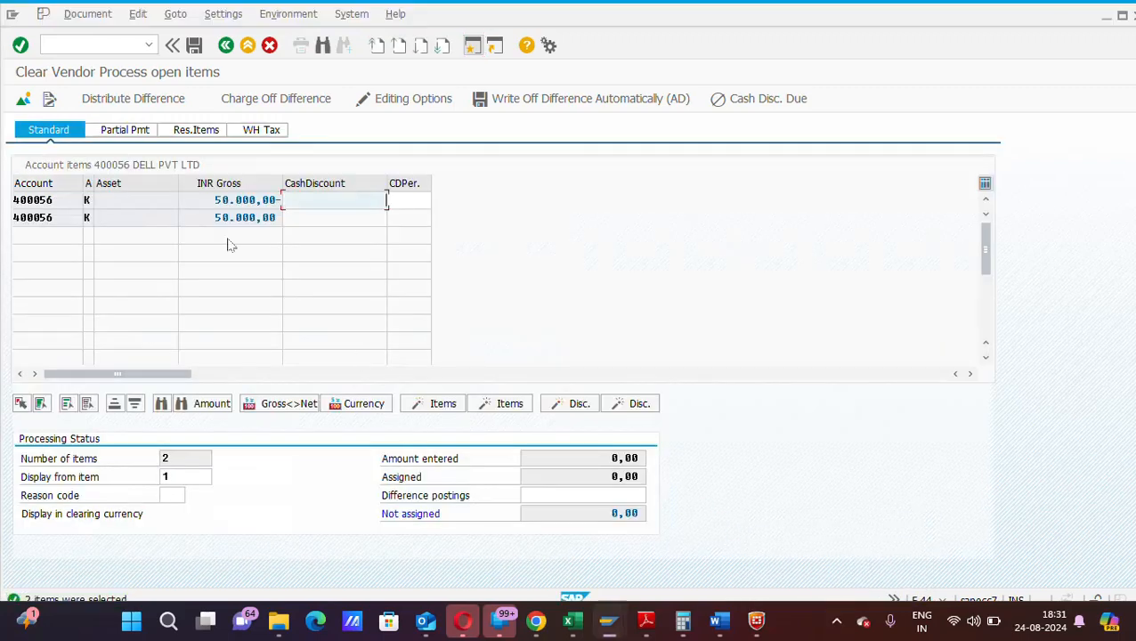
pyautogui.click(205, 197)
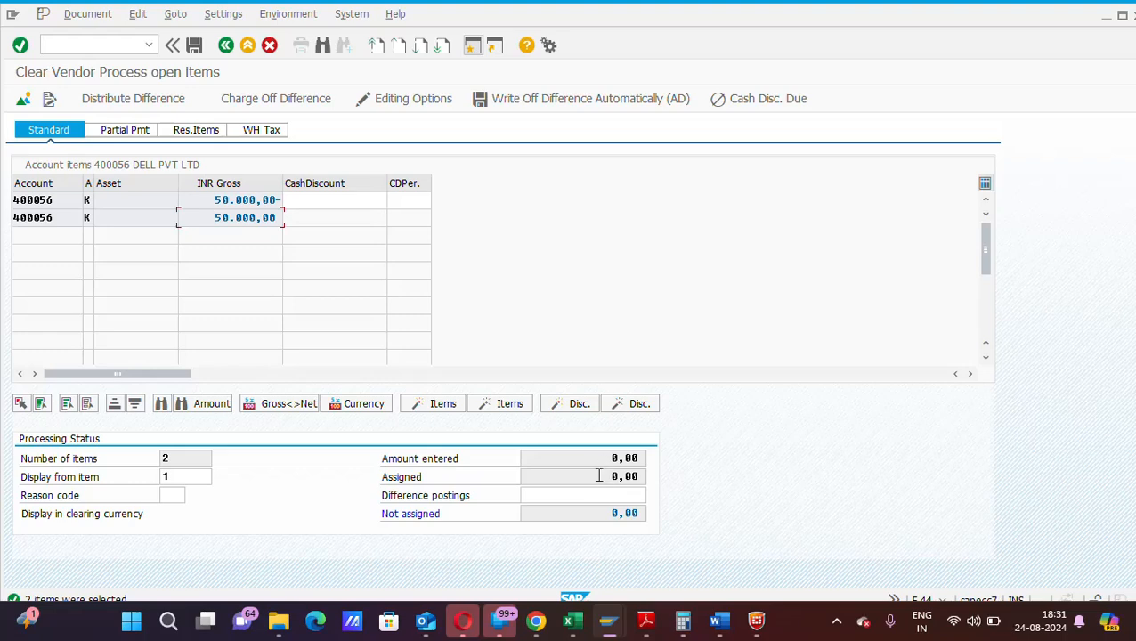
pyautogui.hotkey('ctrl', 'y')
pyautogui.moveTo(580, 451); pyautogui.dragTo(637, 523)
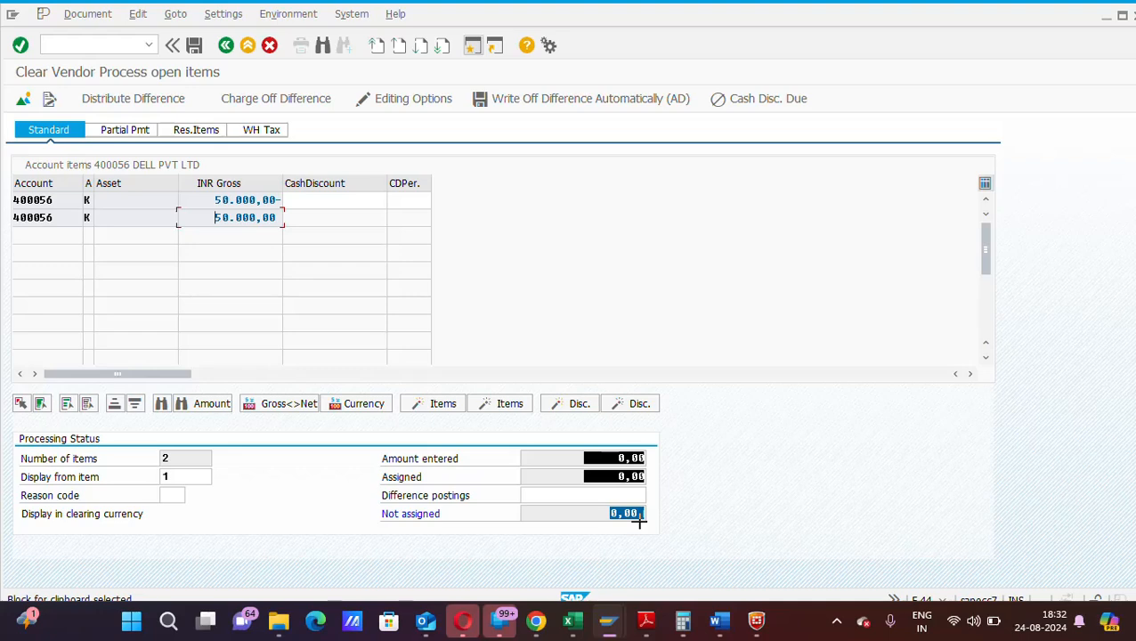
pyautogui.click(738, 496)
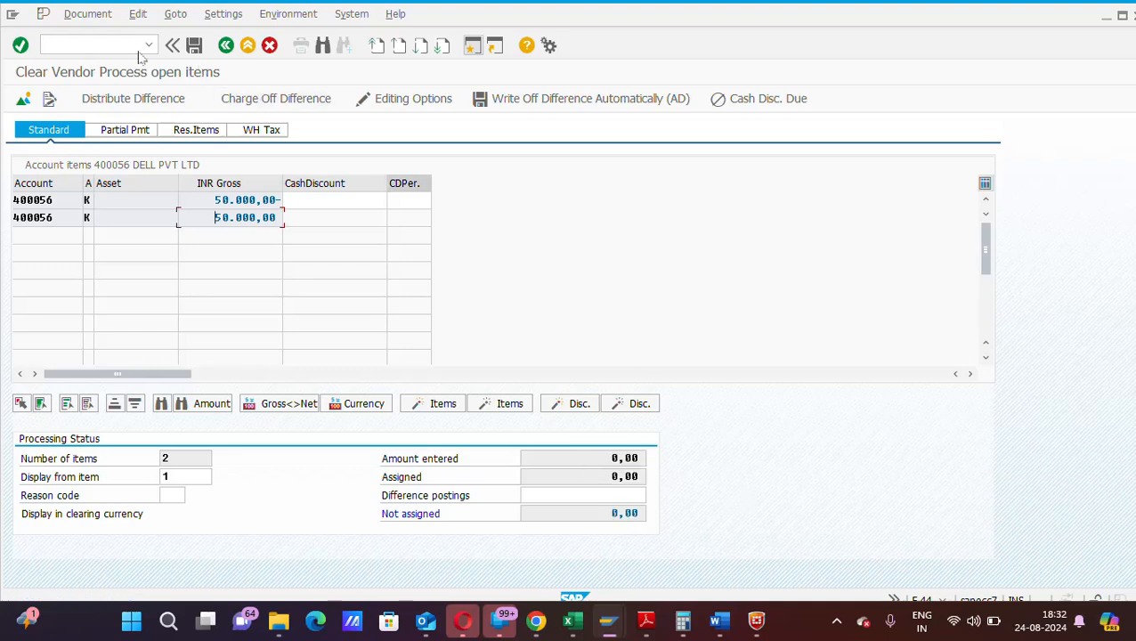
# - Simulate the vendor clearing document, check that its debit and credit line items balance, and post it
pyautogui.click(76, 18)
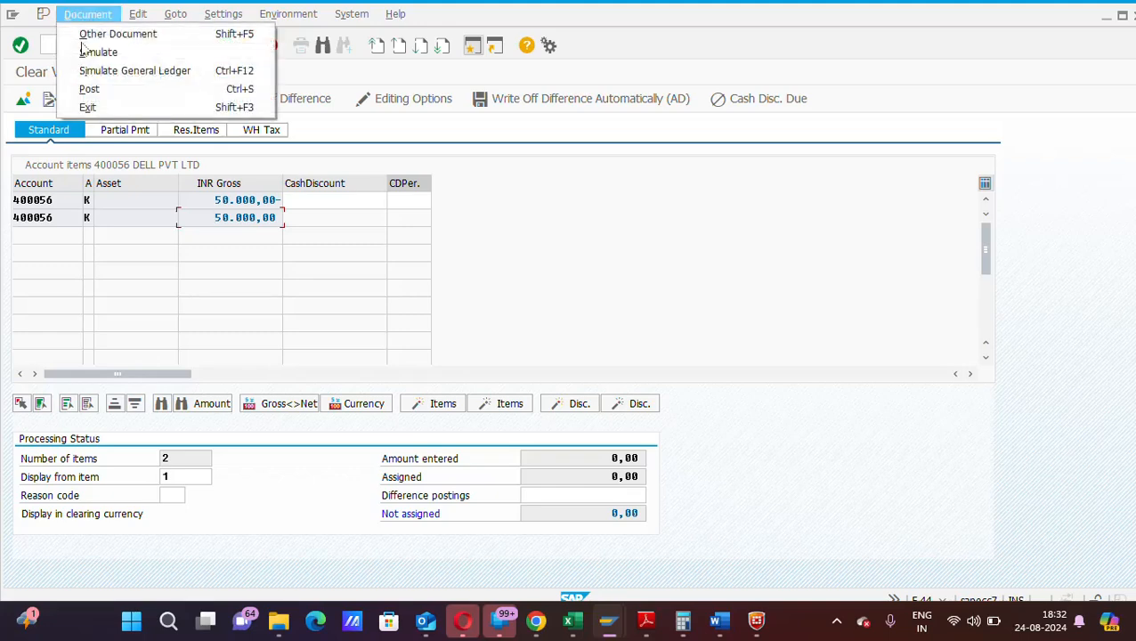
pyautogui.click(108, 55)
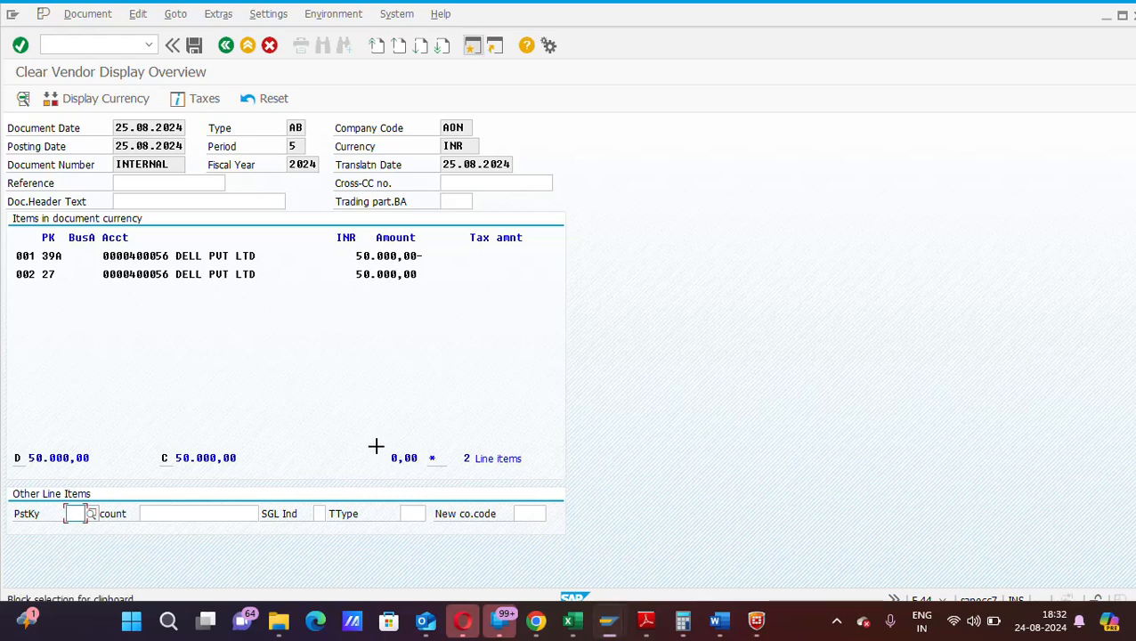
pyautogui.moveTo(375, 445); pyautogui.dragTo(426, 482)
pyautogui.click(300, 318)
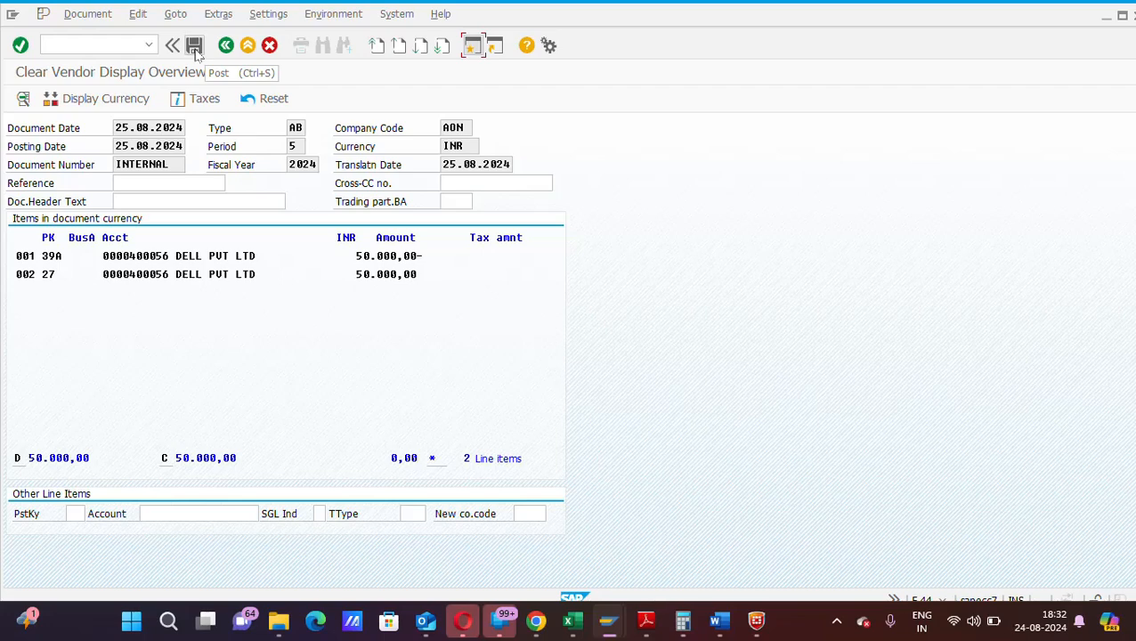
pyautogui.click(195, 50)
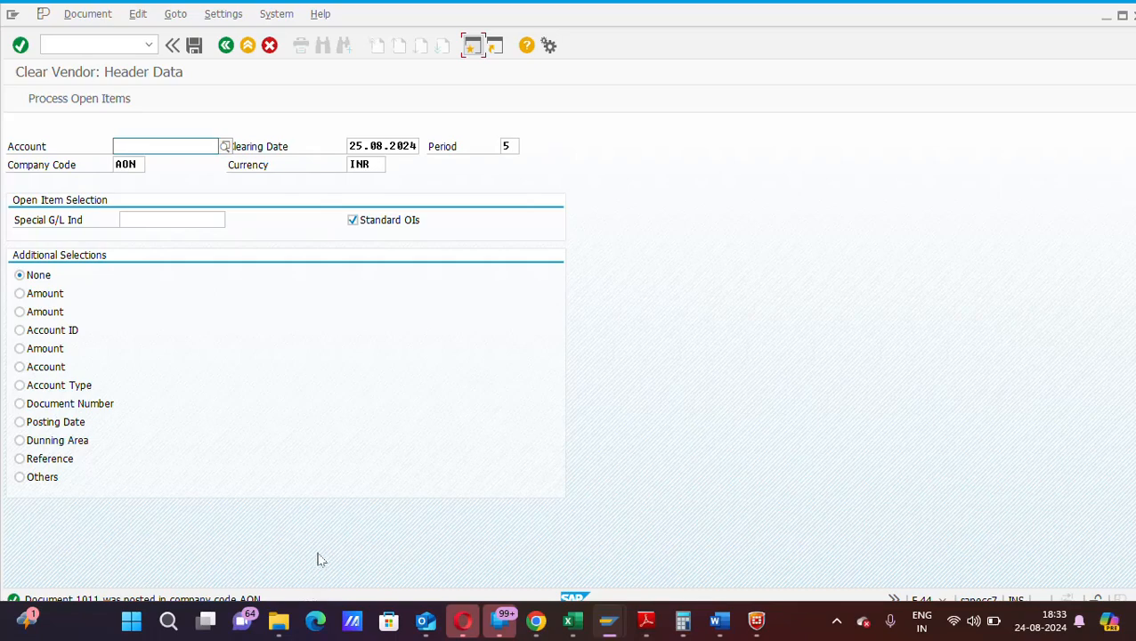
# - Switch to the Vendor Line Item Display session and refresh the list to check the vendor's remaining open items
pyautogui.hotkey('alt', 'Tab')
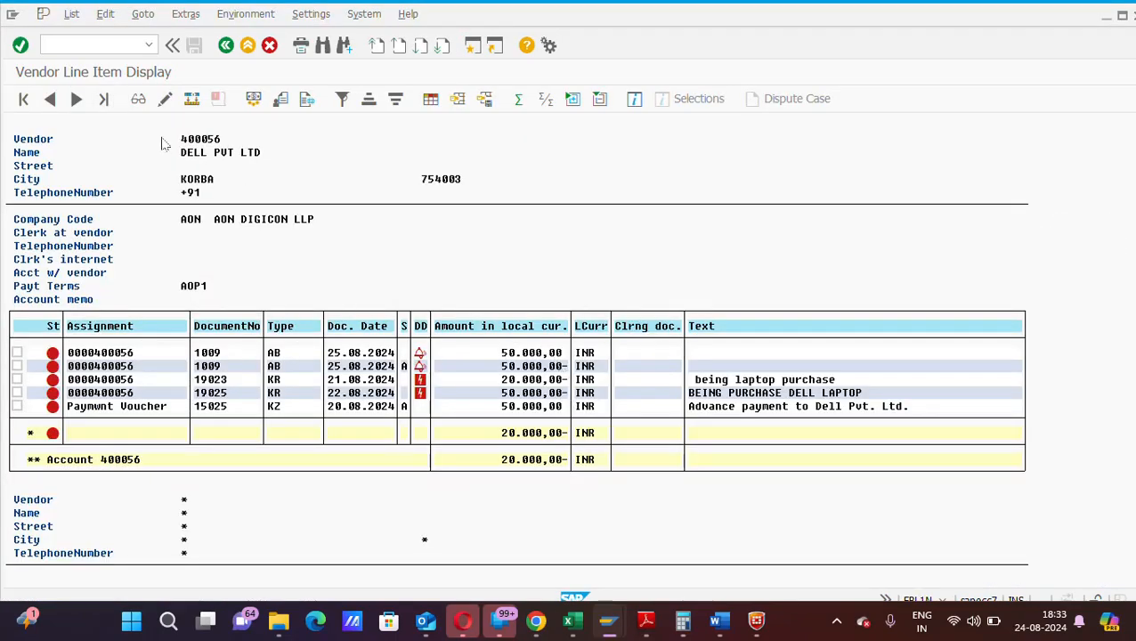
pyautogui.click(71, 18)
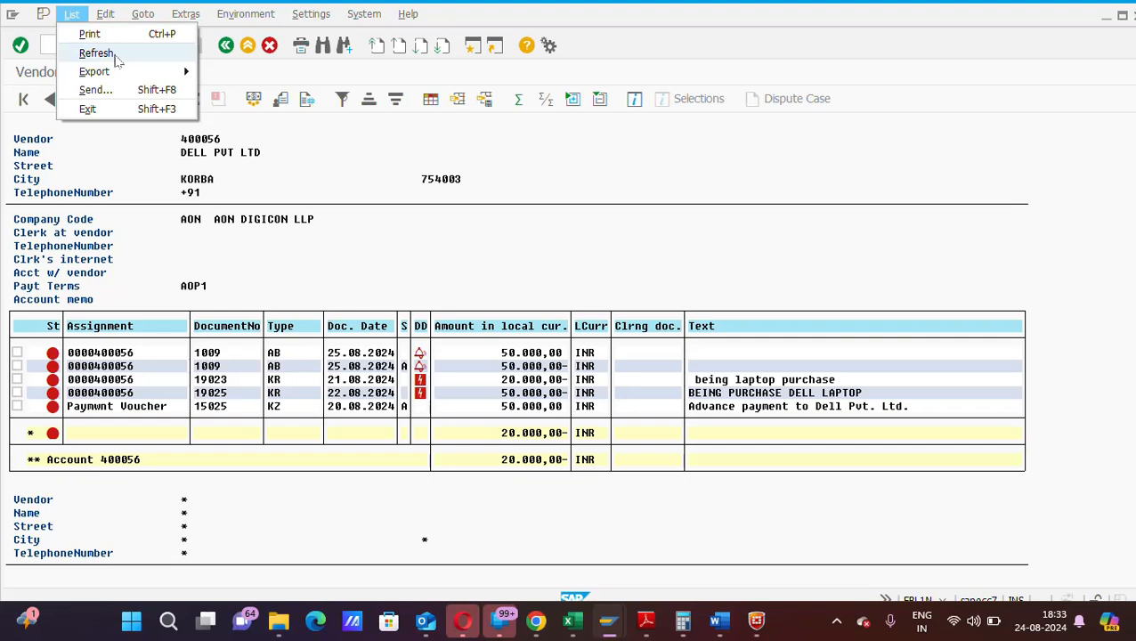
pyautogui.click(96, 54)
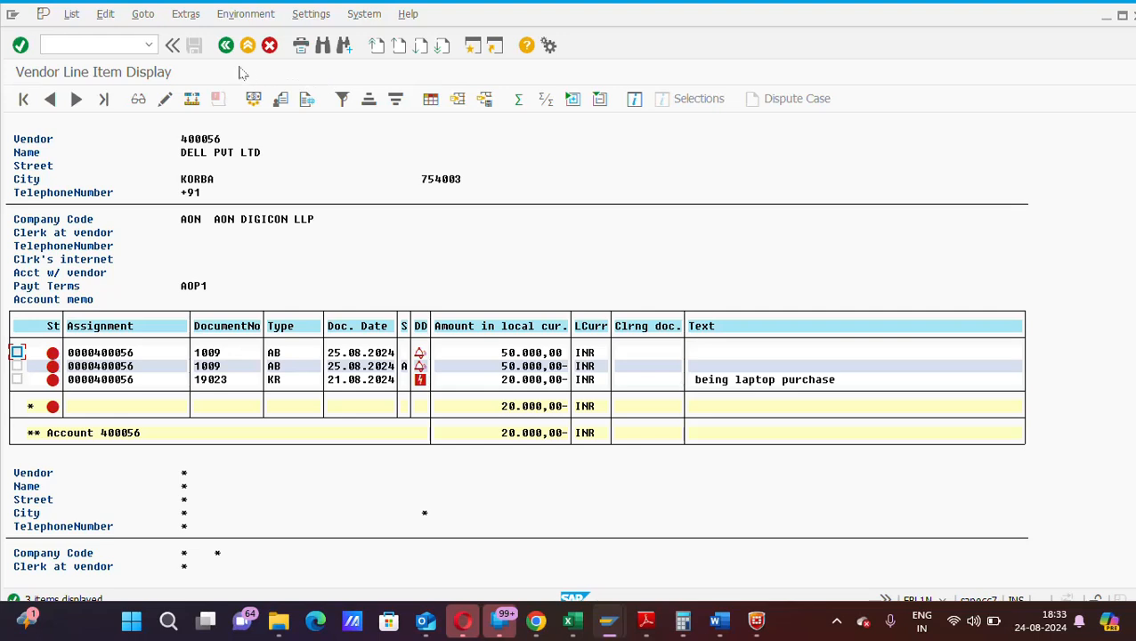
pyautogui.click(837, 623)
pyautogui.click(769, 539)
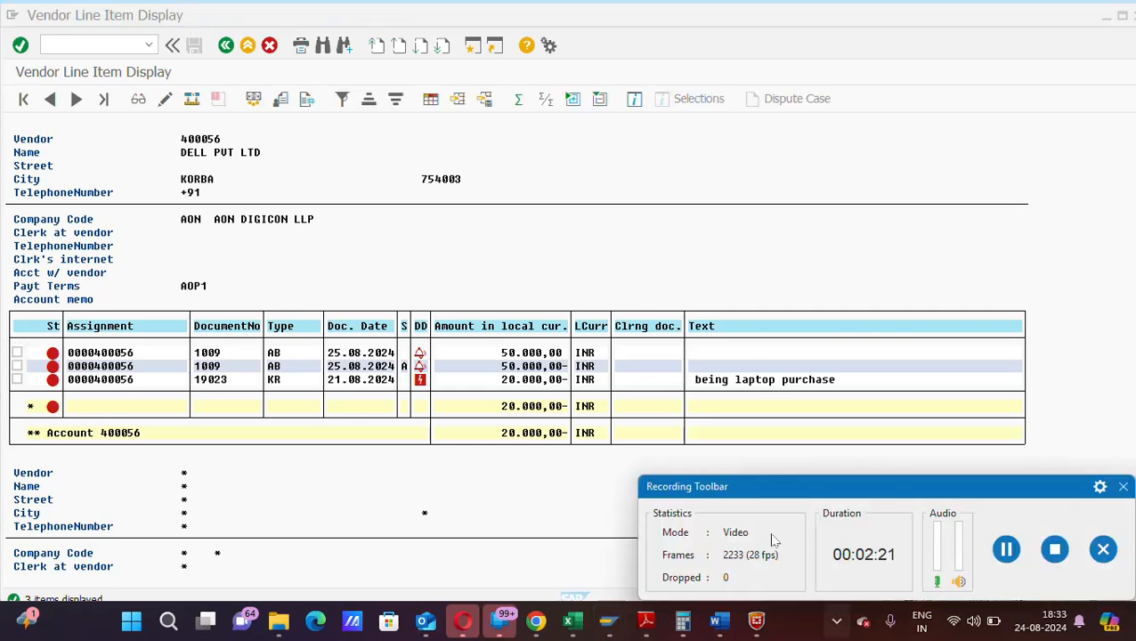
pyautogui.click(1058, 549)
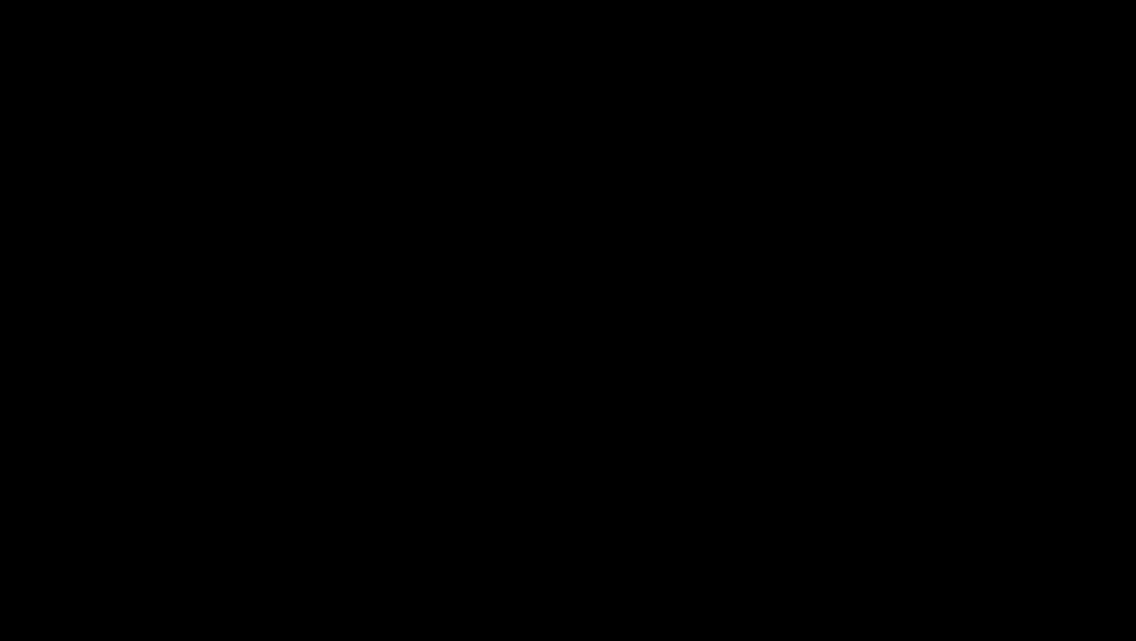